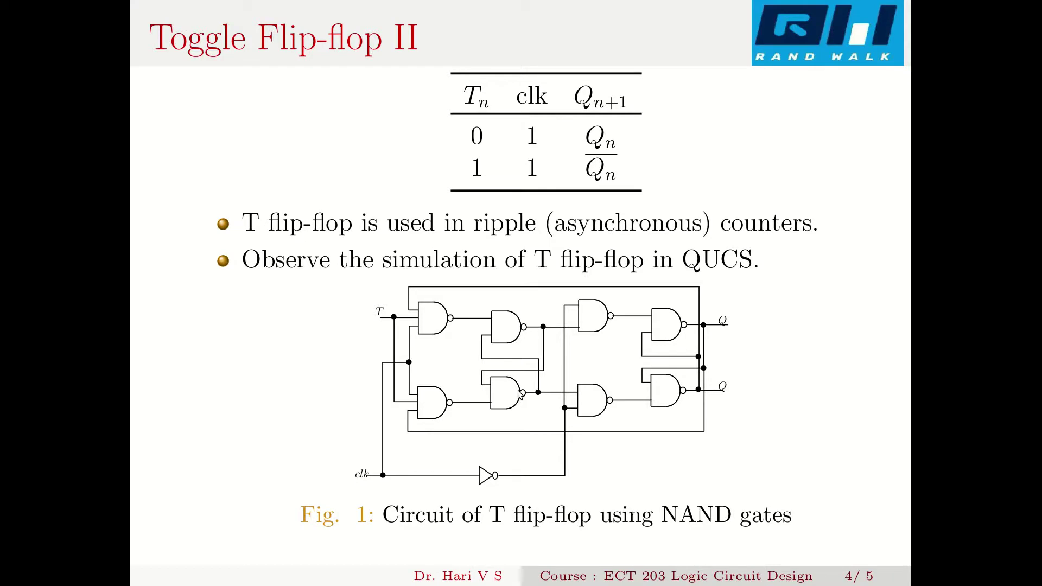
Exit the slide presentation and bring up the Qucs tff.sch T flip-flop schematic
key(Escape)
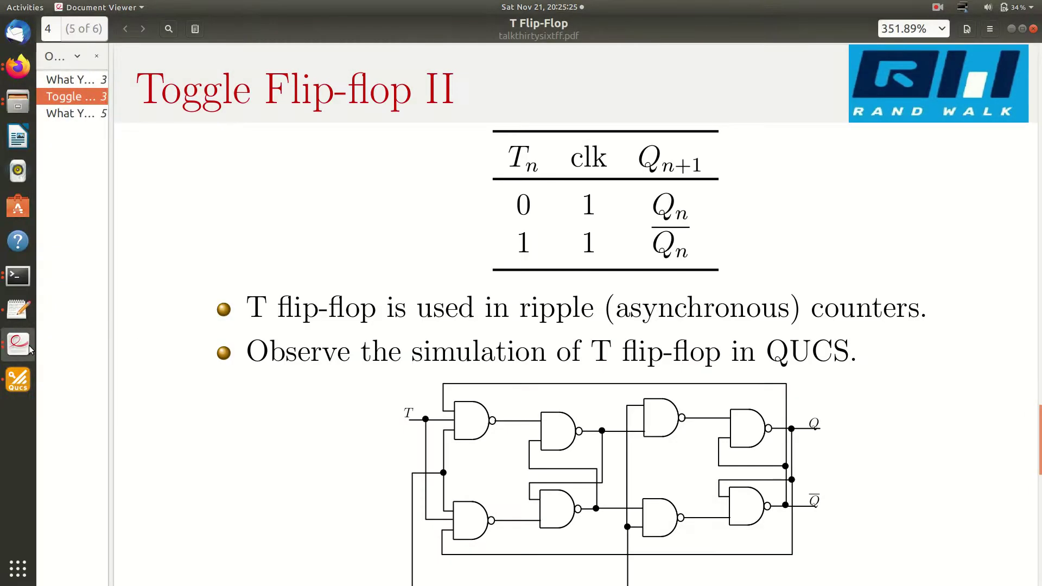
click(20, 379)
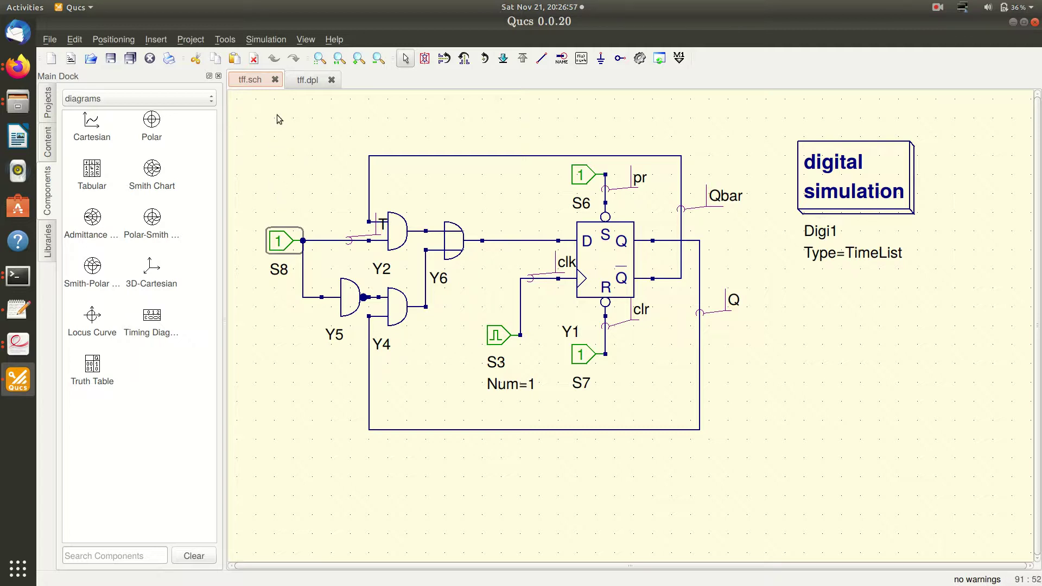
Open the Simulation menu for the tff.sch T flip-flop schematic
click(267, 41)
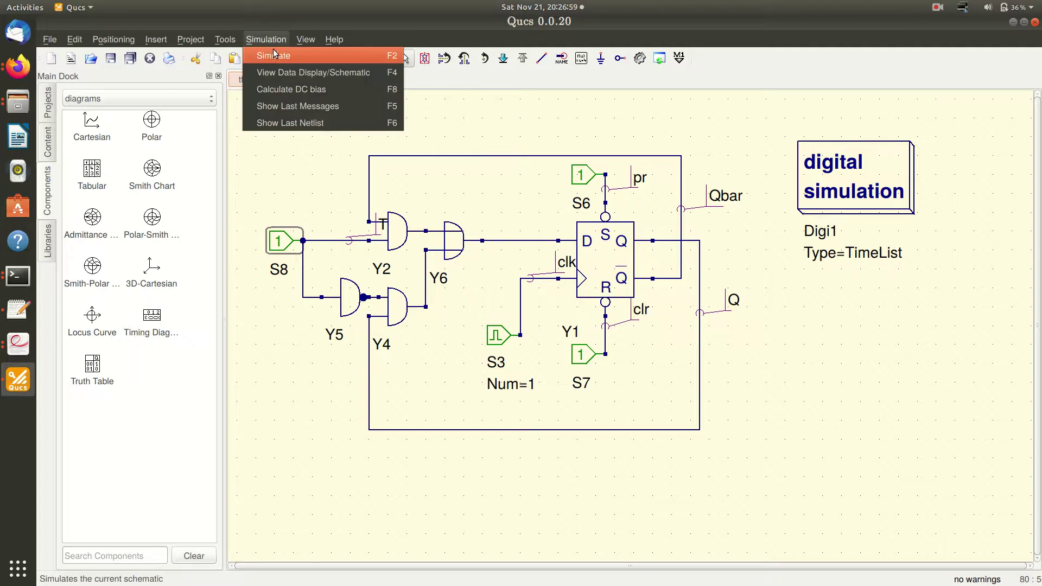
Simulate tff.sch, review the clk.X, T.X and Q.X diagram in tff.dpl, then return to tff.sch
click(273, 54)
click(321, 60)
click(249, 82)
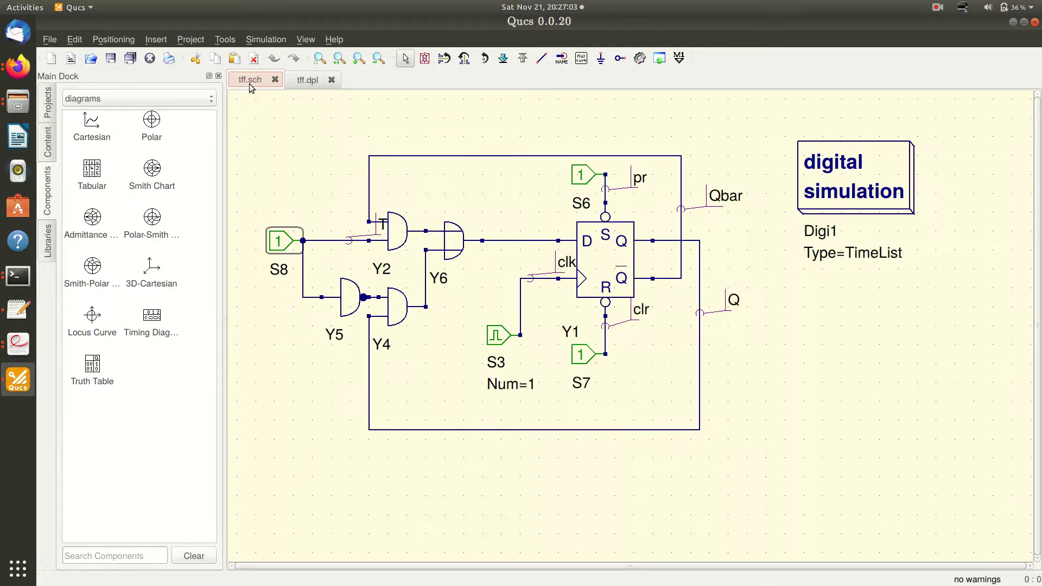
click(305, 82)
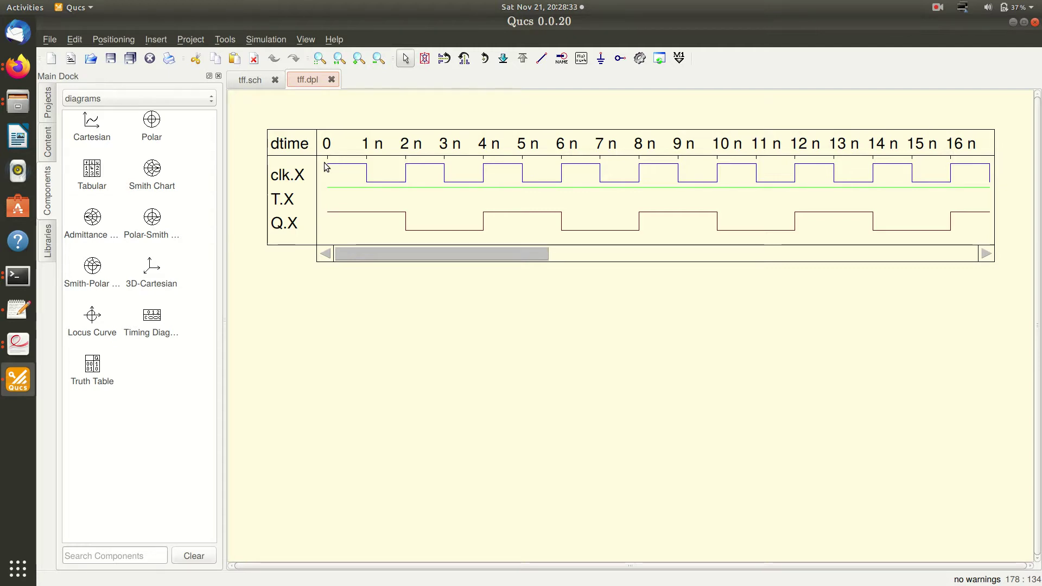
click(251, 80)
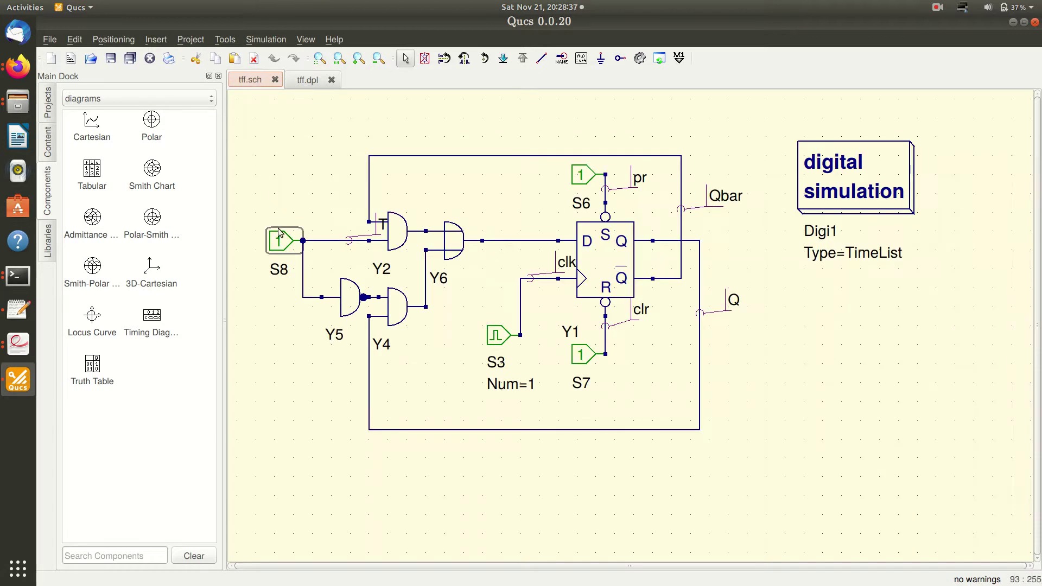
Place a new digital source from the digital components onto the canvas beside S8
click(153, 99)
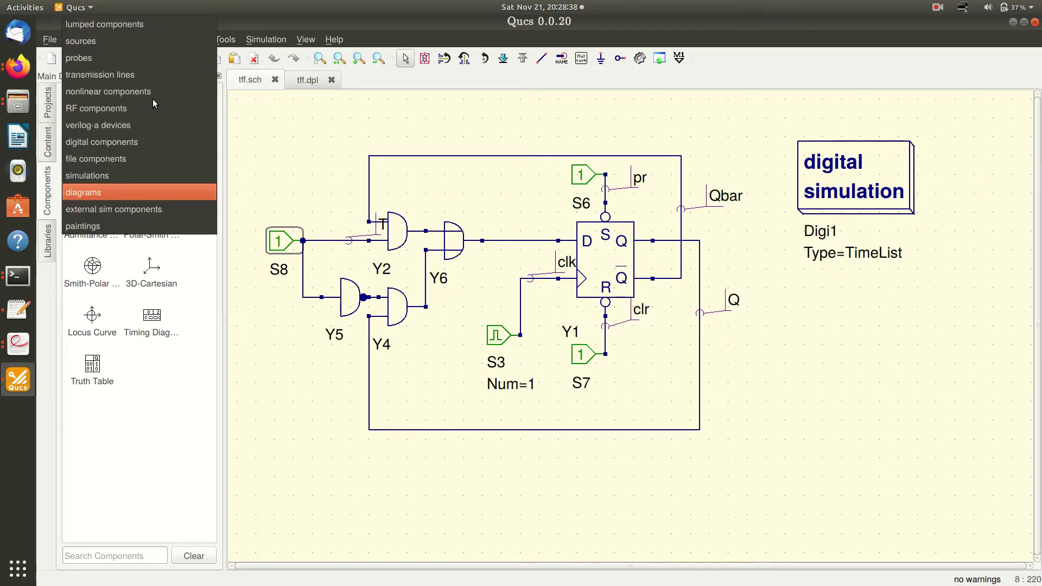
click(141, 142)
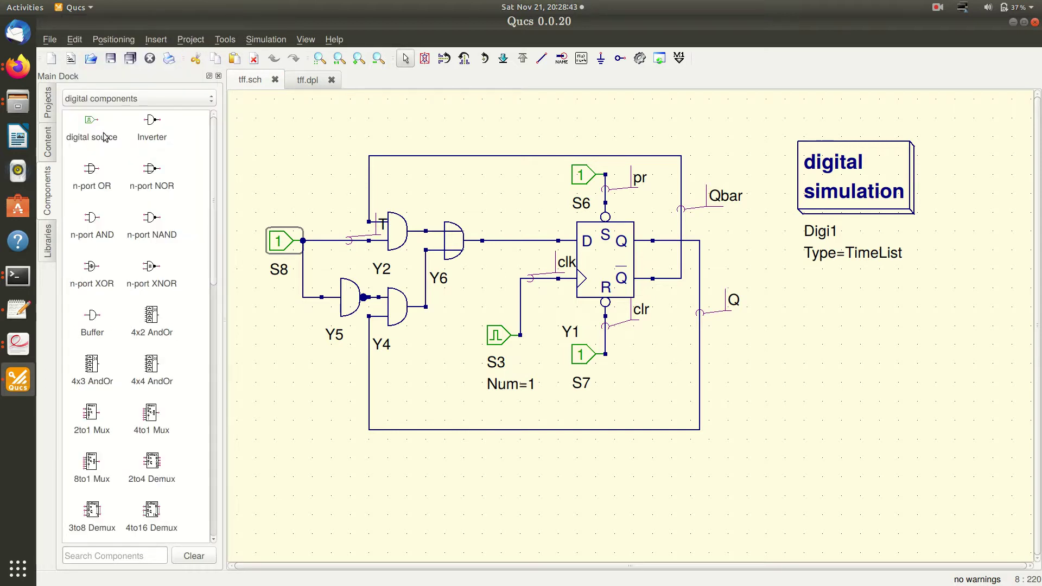
drag(90, 121, 249, 185)
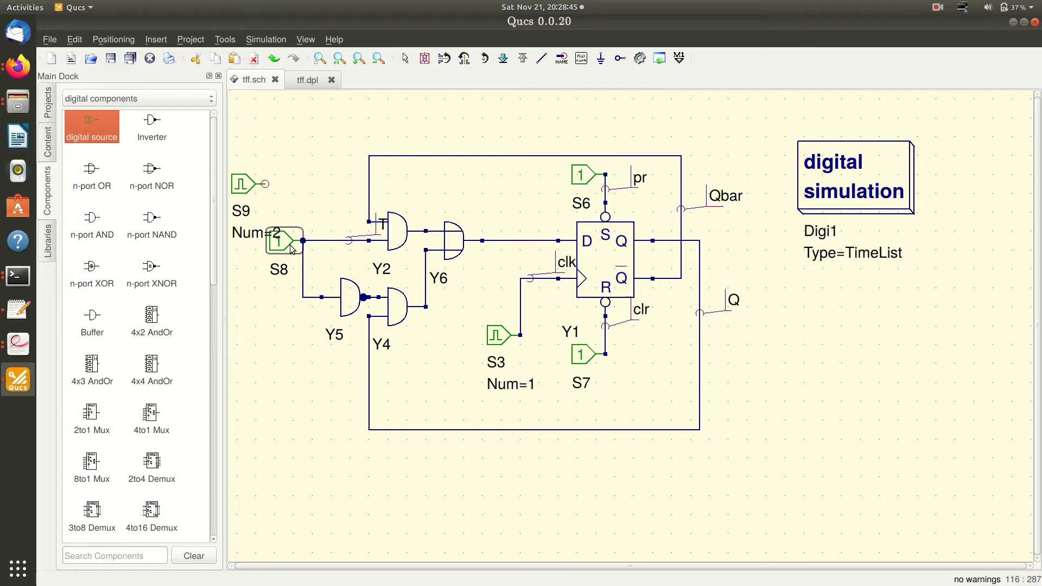
Delete constant source S8 and connect the new source S9 to the T input wire
key(Delete)
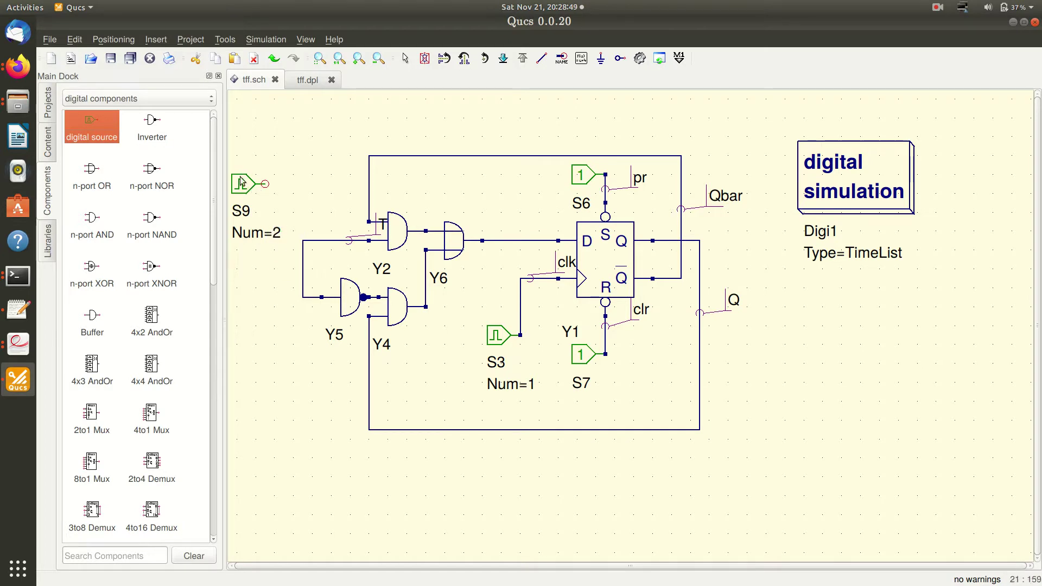
key(Escape)
drag(242, 184, 276, 246)
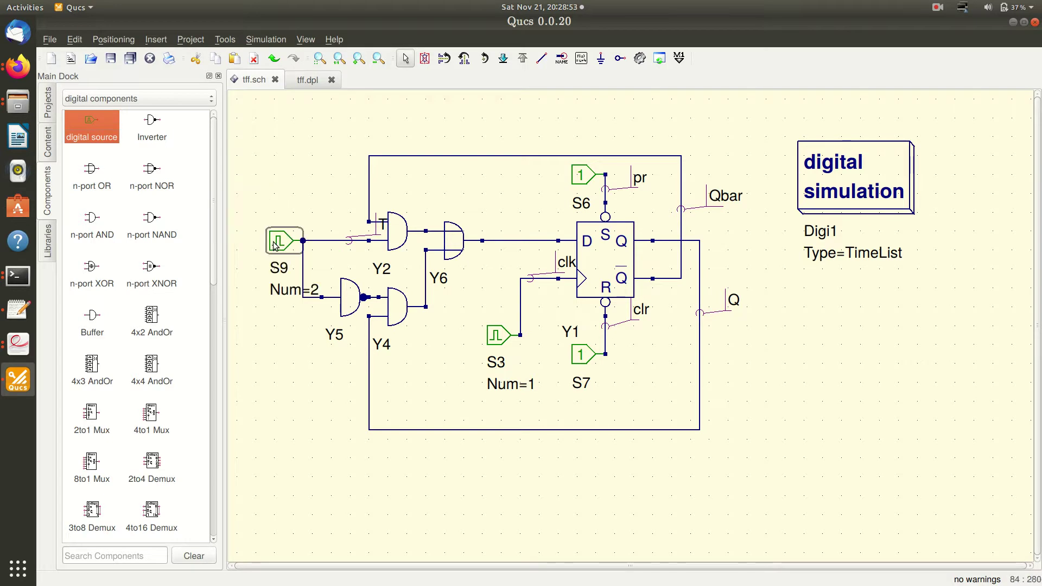
right_click(275, 246)
Change source S9's times property to 3.5ns; 4.5ns and apply it
click(318, 250)
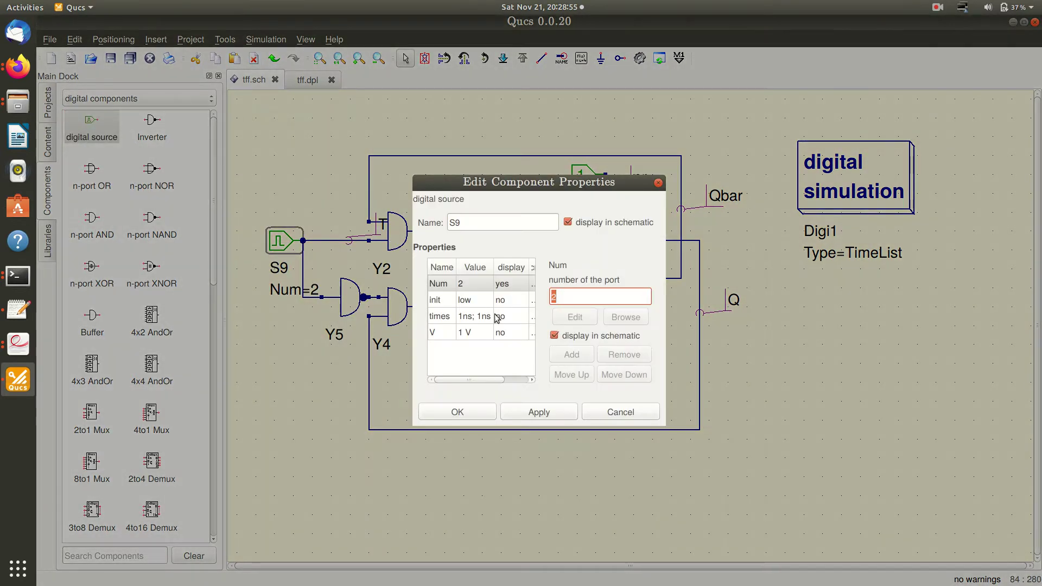
click(496, 318)
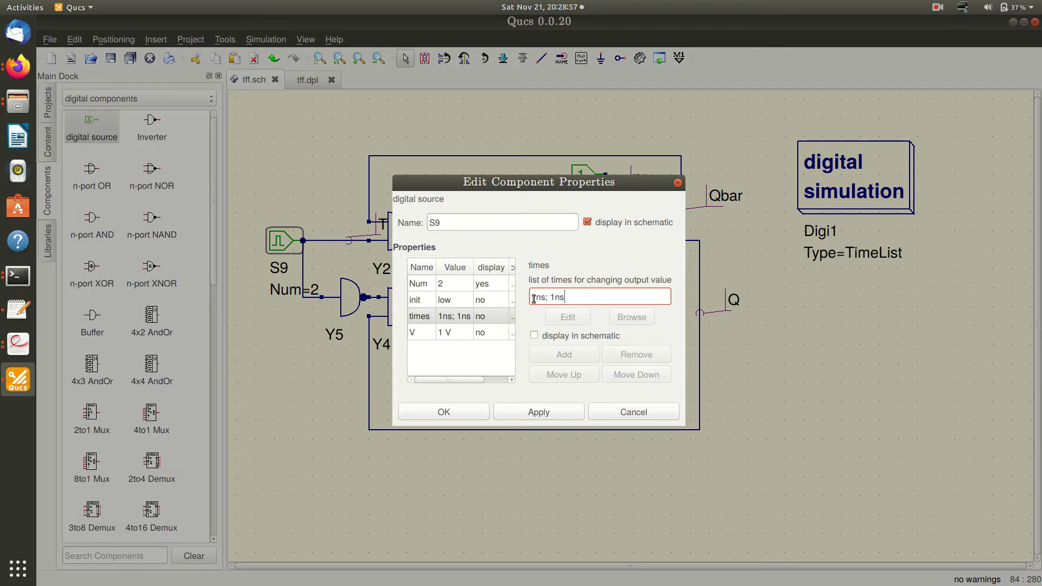
drag(534, 298, 537, 299)
text(35)
key(End)
key(Left)
key(Left)
key(BackSpace)
text(4.5)
click(553, 412)
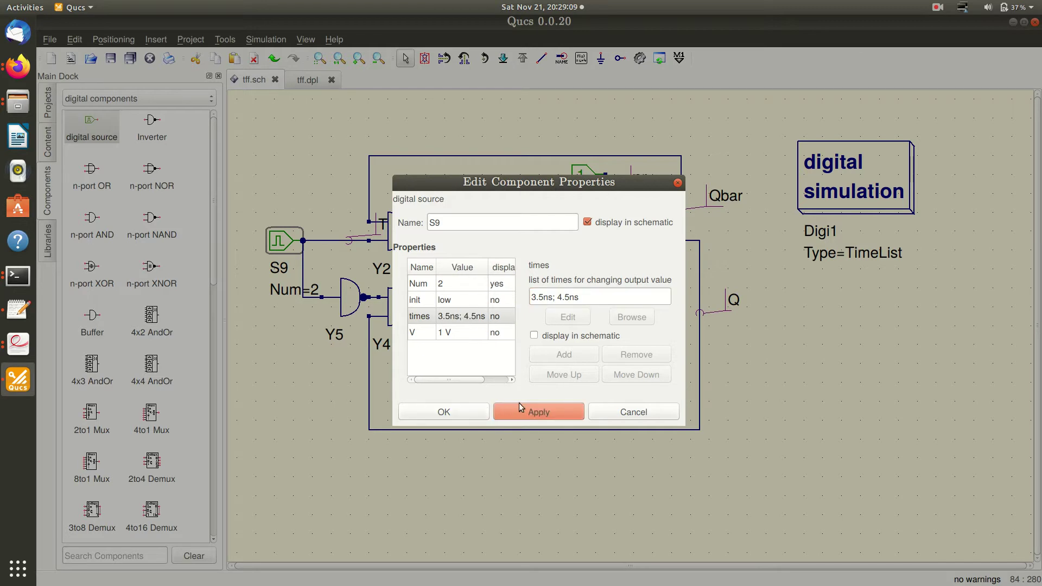
click(458, 412)
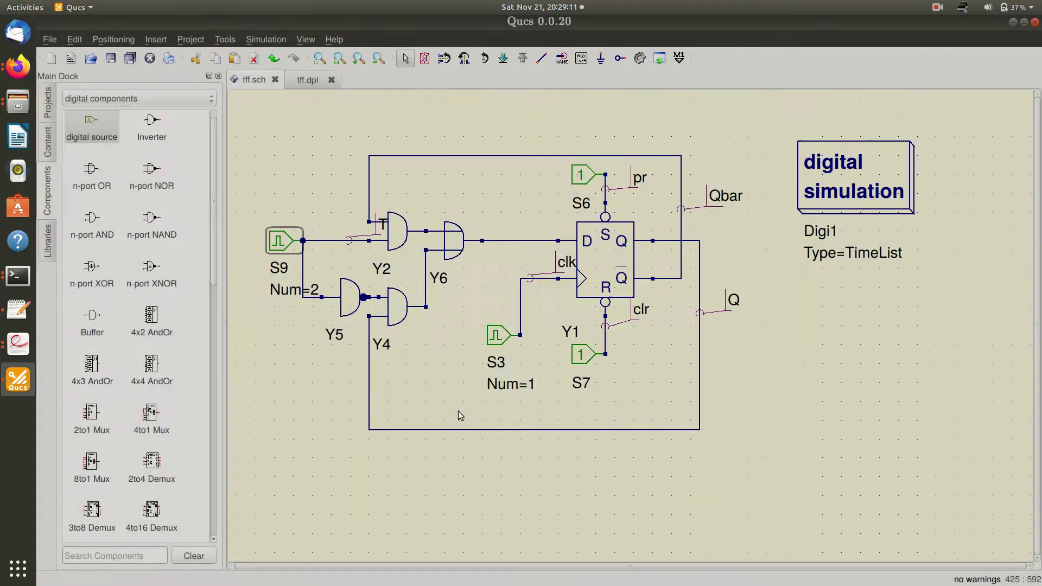
Re-simulate so T switches at 3.5n, 8n and 11.5n, then return to the T Flip-Flop slides
click(265, 40)
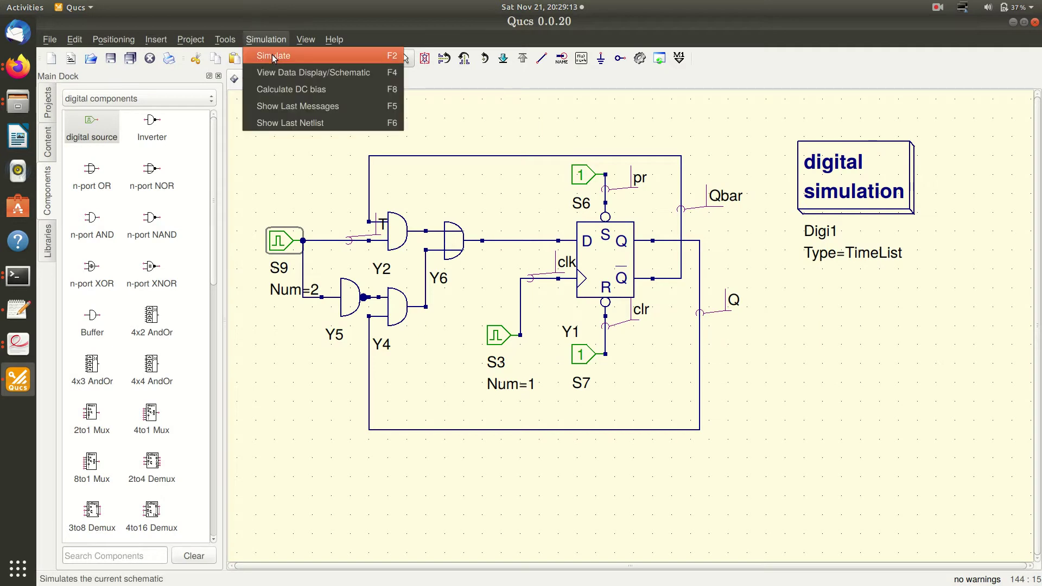
click(275, 52)
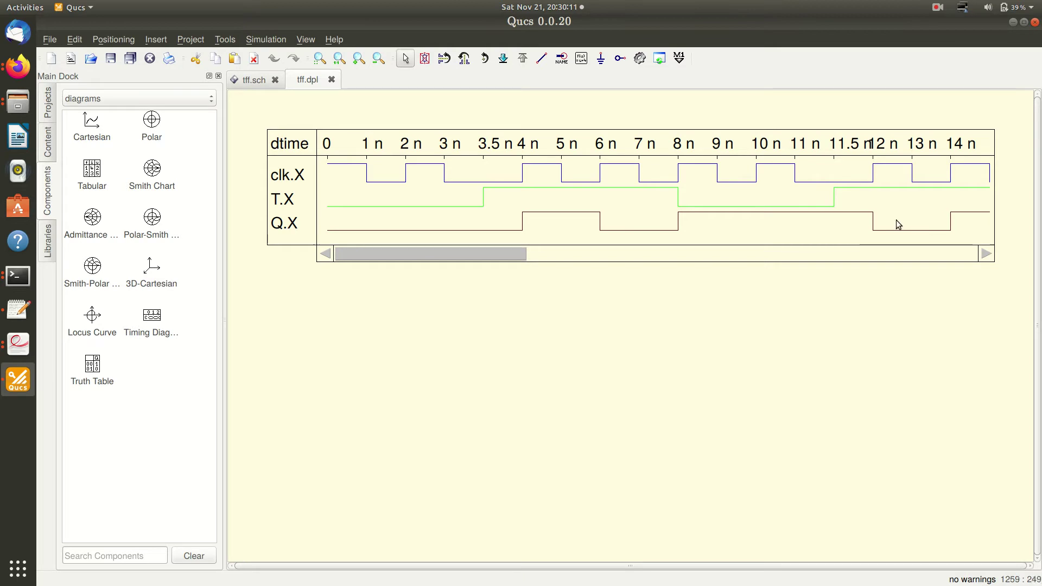
click(21, 345)
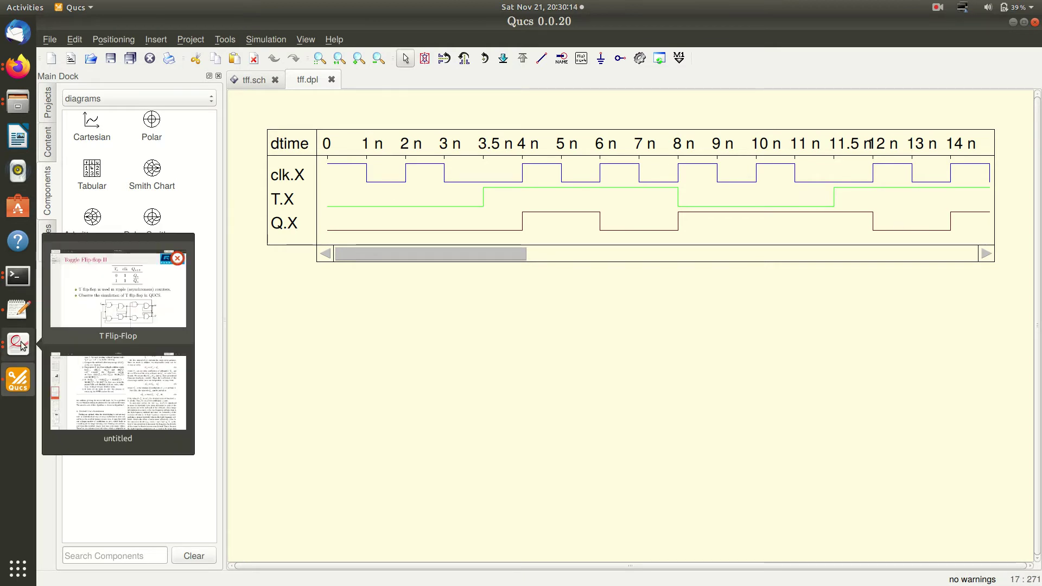
click(133, 309)
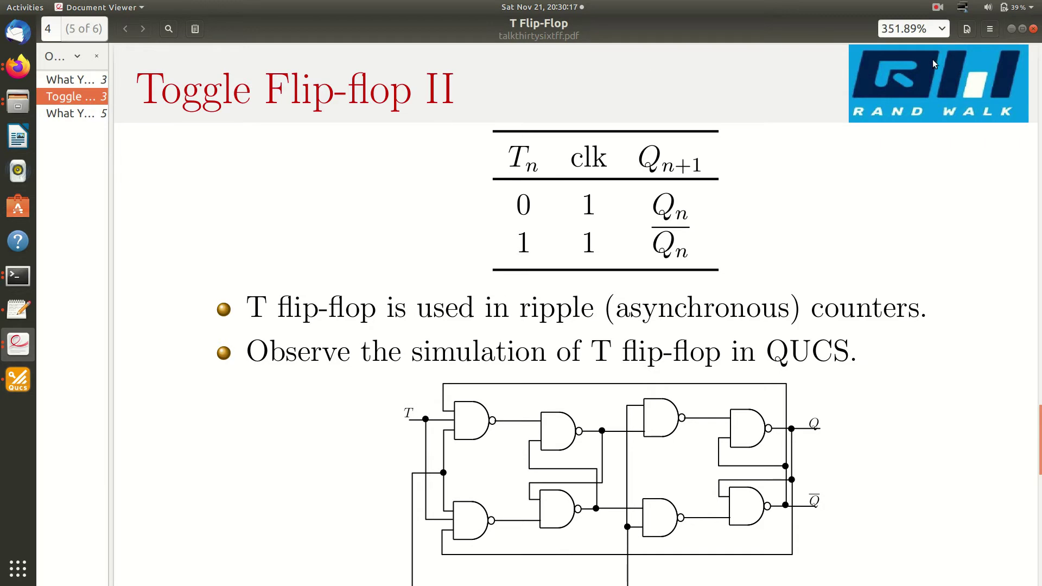